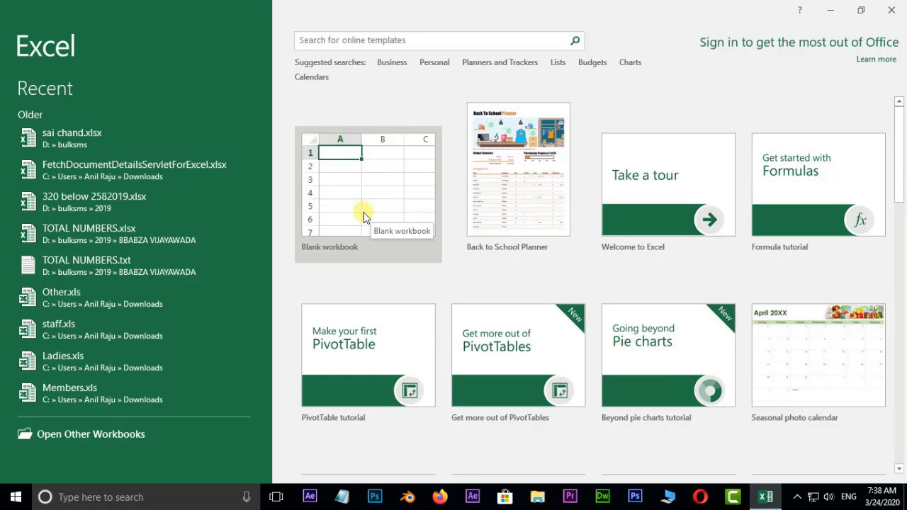
# Step: Create Book1 from the Blank workbook tile on the Start screen
pyautogui.click(363, 216)
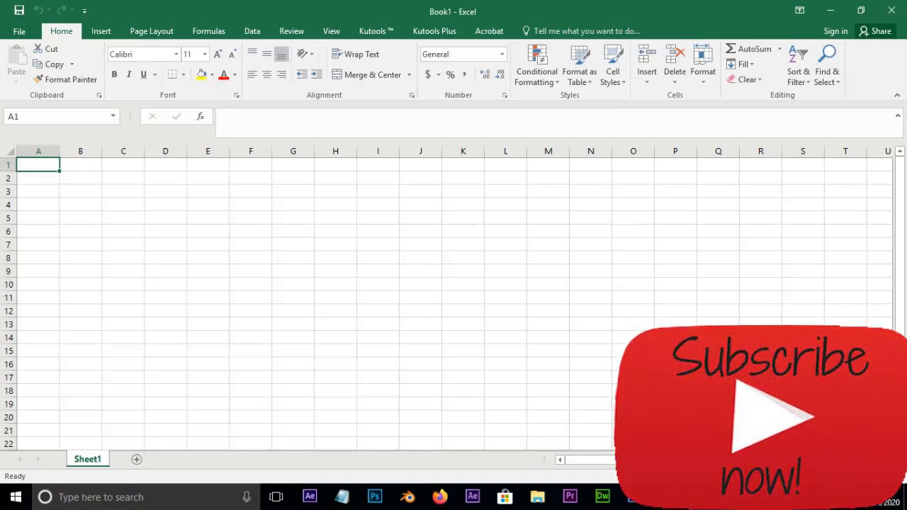
# Step: Add Open to the Quick Access Toolbar, try it, and return to Book1's sheet
pyautogui.click(84, 13)
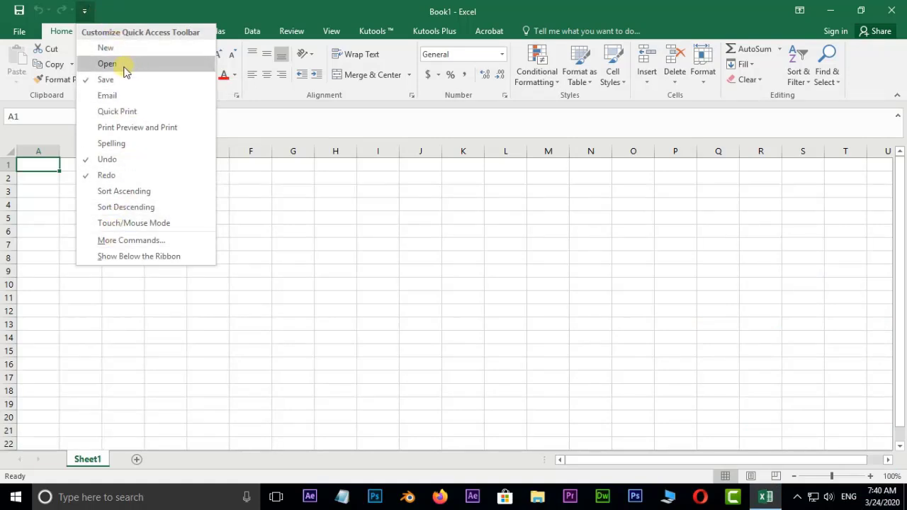
pyautogui.click(86, 67)
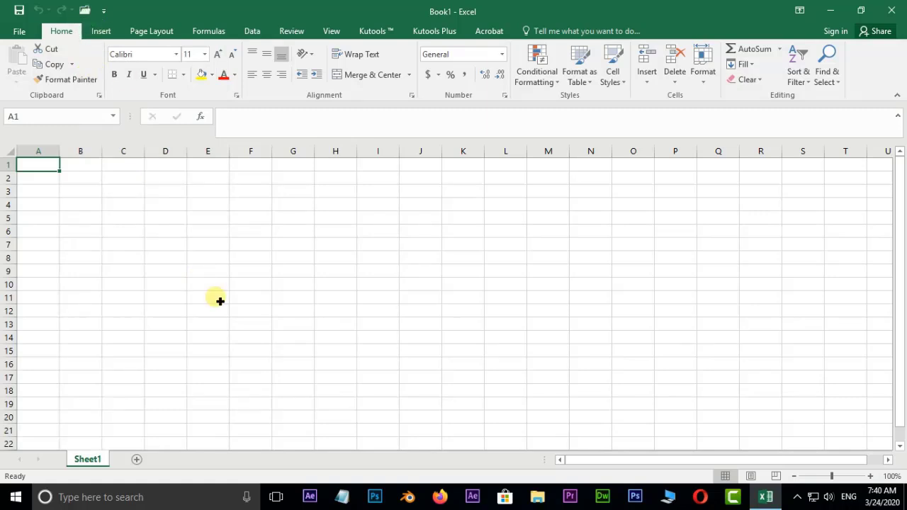
pyautogui.click(17, 29)
pyautogui.click(16, 28)
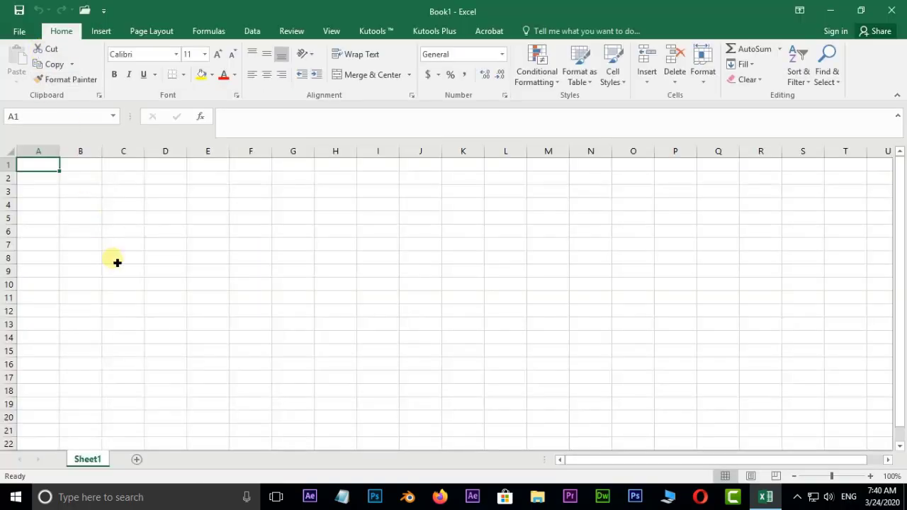
pyautogui.click(84, 12)
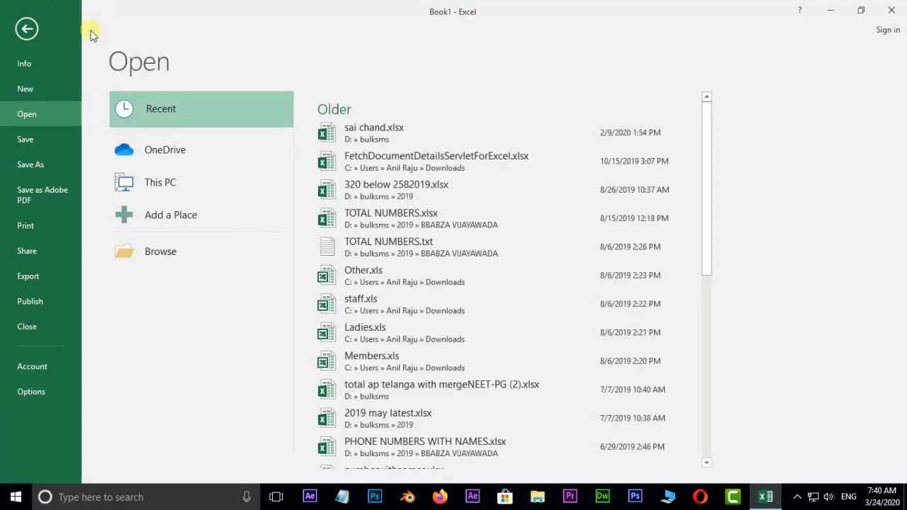
pyautogui.click(32, 31)
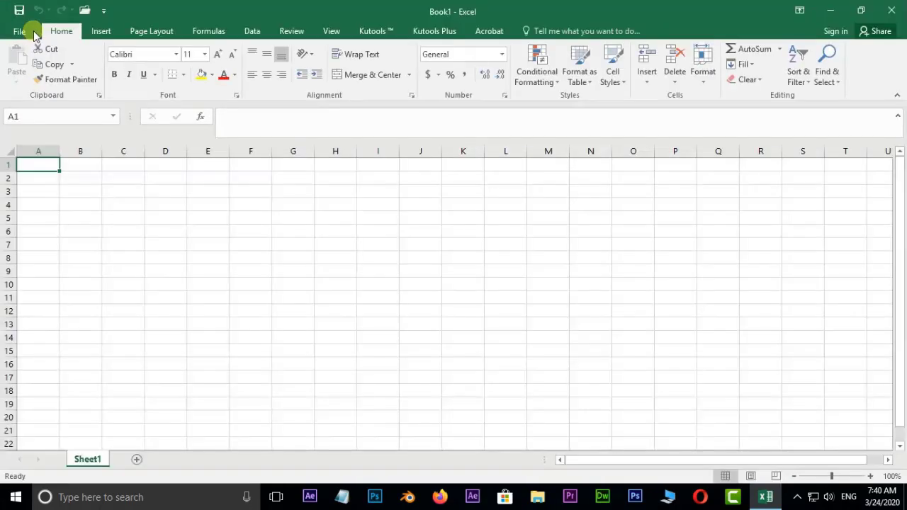
# Step: Uncheck Open in the Customize Quick Access Toolbar list
pyautogui.click(105, 11)
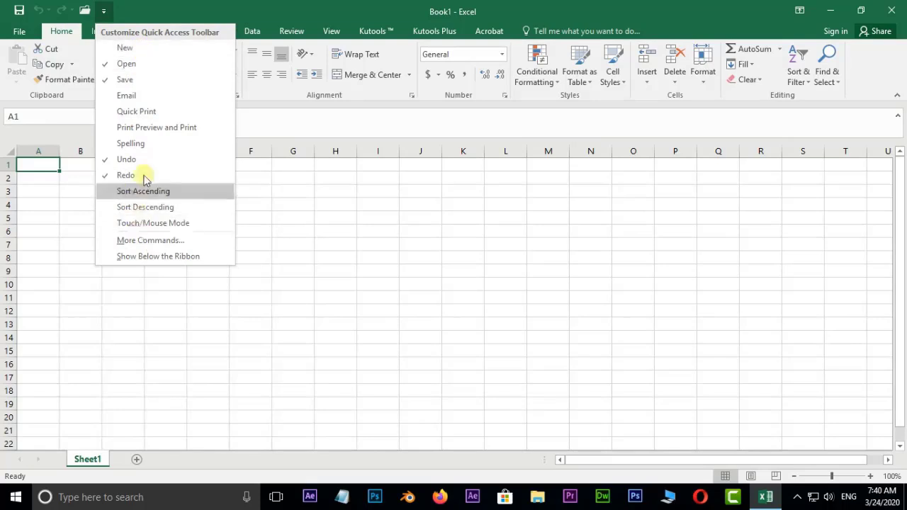
pyautogui.click(110, 66)
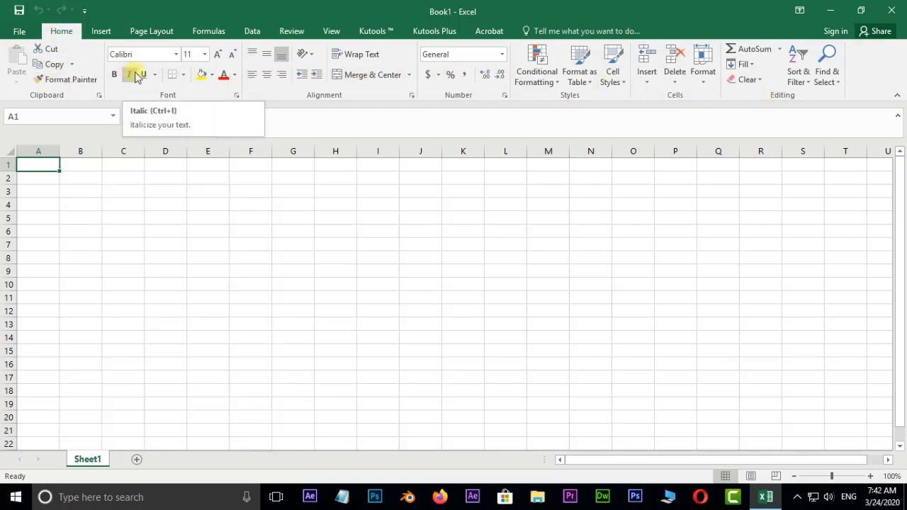
pyautogui.click(219, 40)
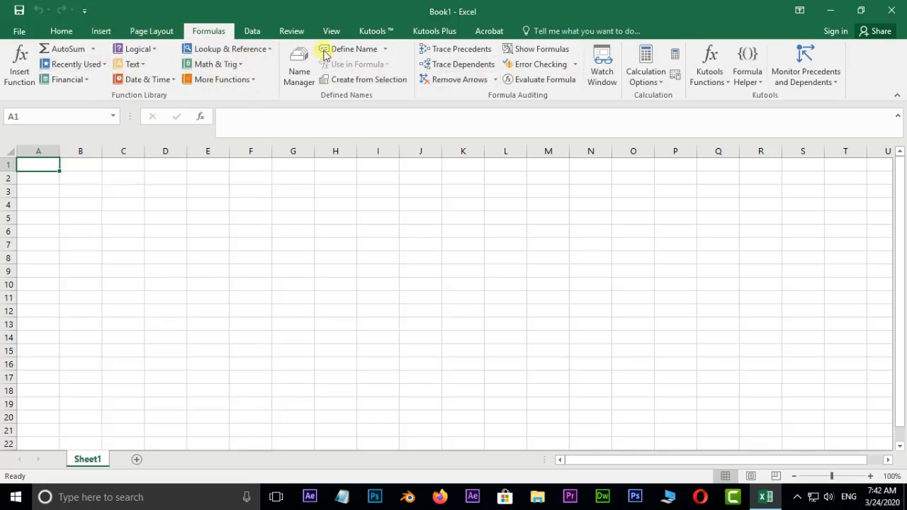
pyautogui.click(63, 33)
pyautogui.press('F2')
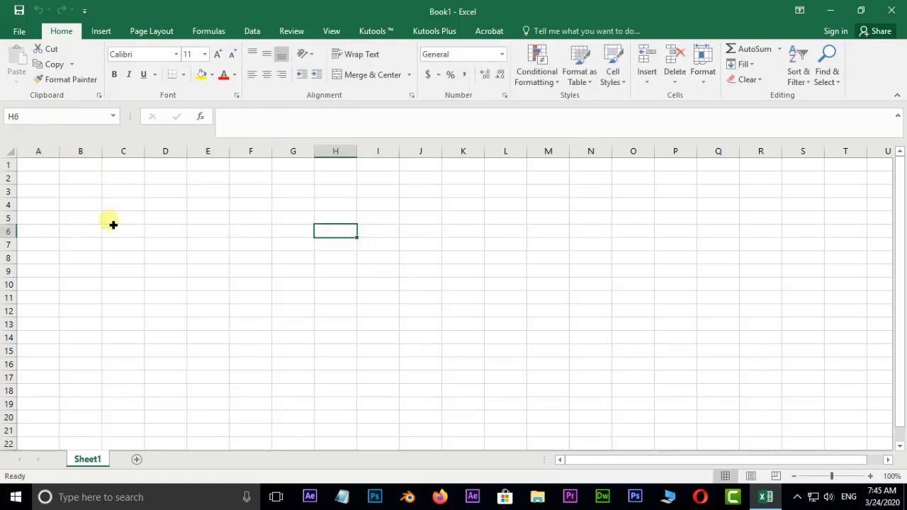
pyautogui.moveTo(87, 183); pyautogui.dragTo(461, 345)
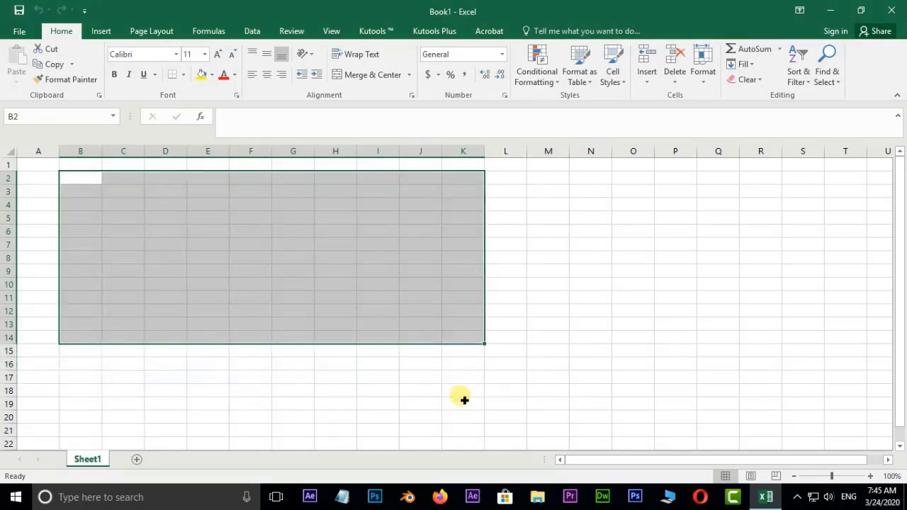
pyautogui.click(81, 152)
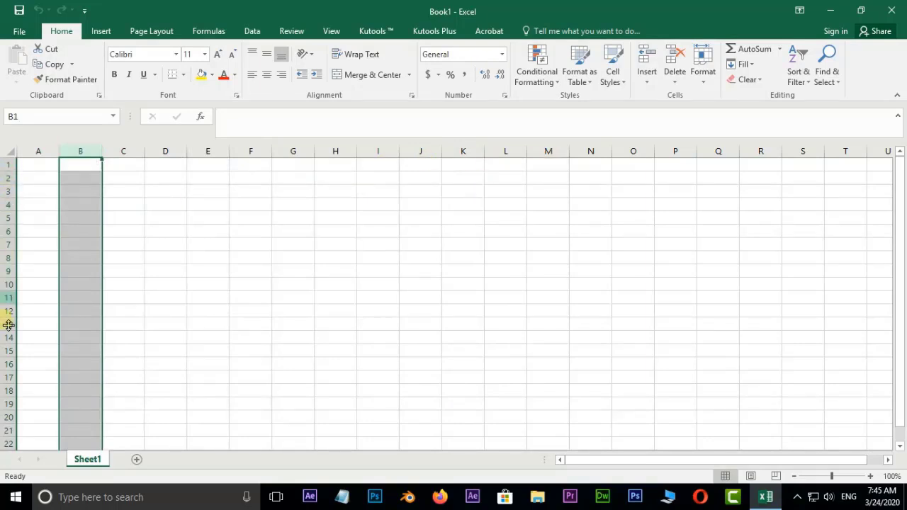
pyautogui.click(10, 219)
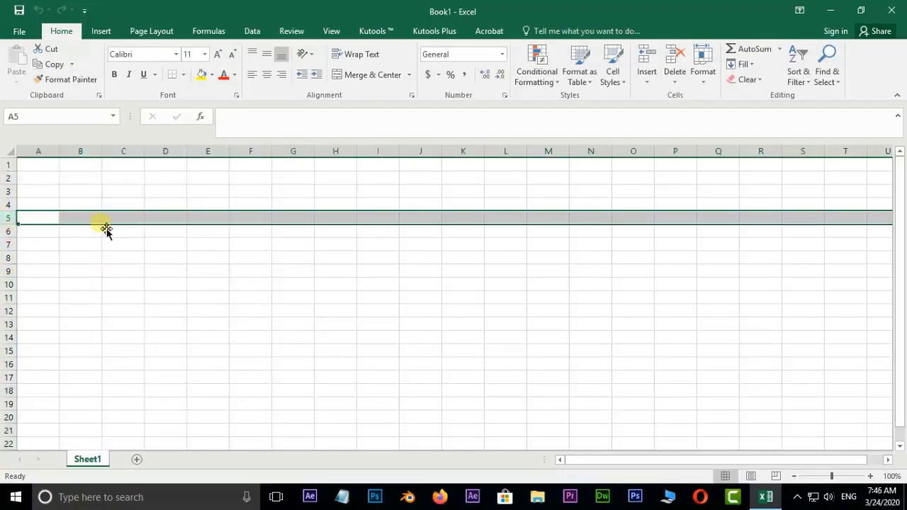
pyautogui.click(212, 151)
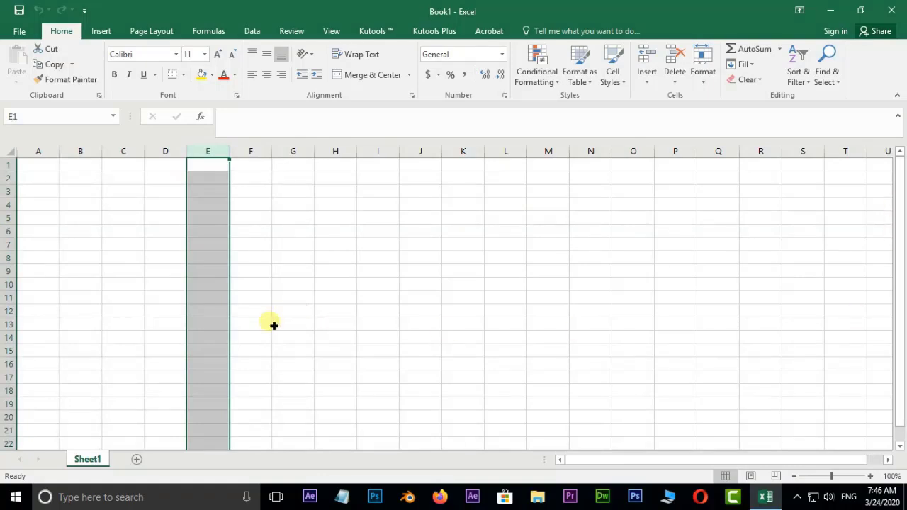
pyautogui.moveTo(901, 205); pyautogui.dragTo(901, 180)
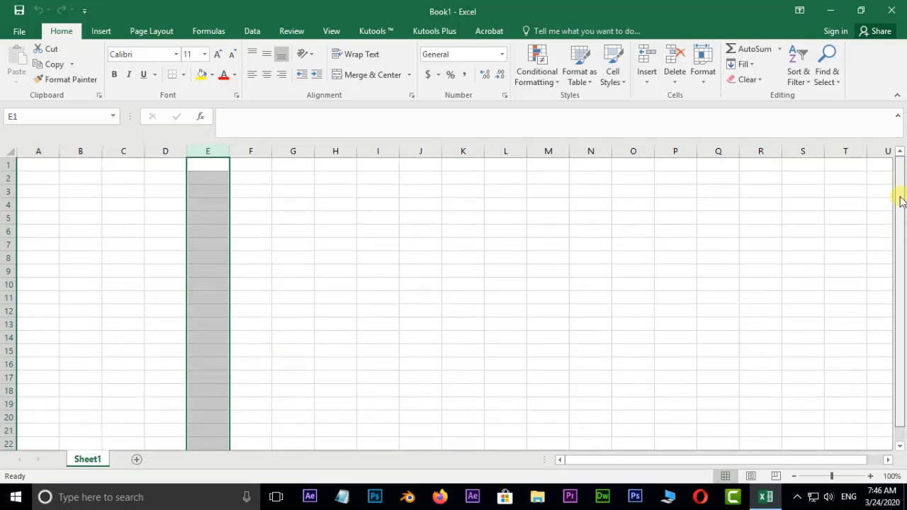
pyautogui.moveTo(593, 465)
pyautogui.mouseDown()
pyautogui.moveTo(627, 463)
pyautogui.moveTo(593, 463)
pyautogui.mouseUp()
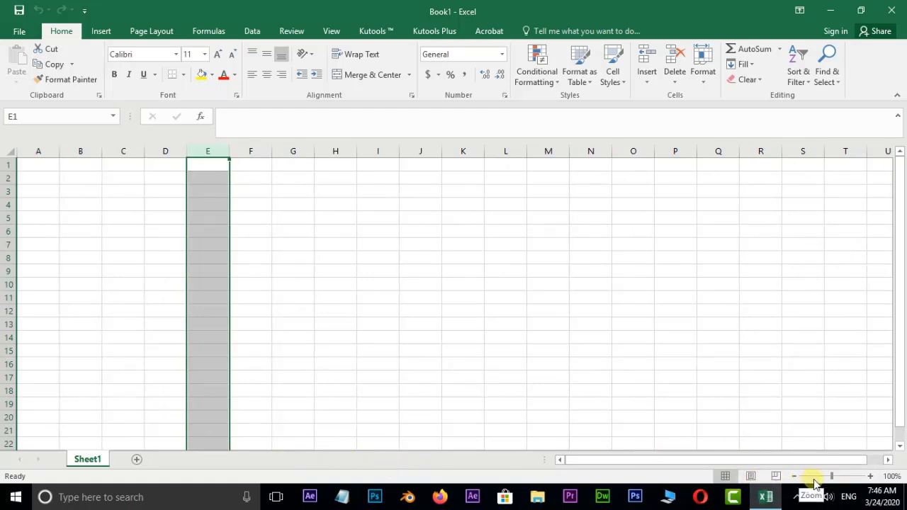
pyautogui.moveTo(831, 481)
pyautogui.mouseDown()
pyautogui.moveTo(850, 480)
pyautogui.moveTo(817, 479)
pyautogui.moveTo(830, 483)
pyautogui.mouseUp()
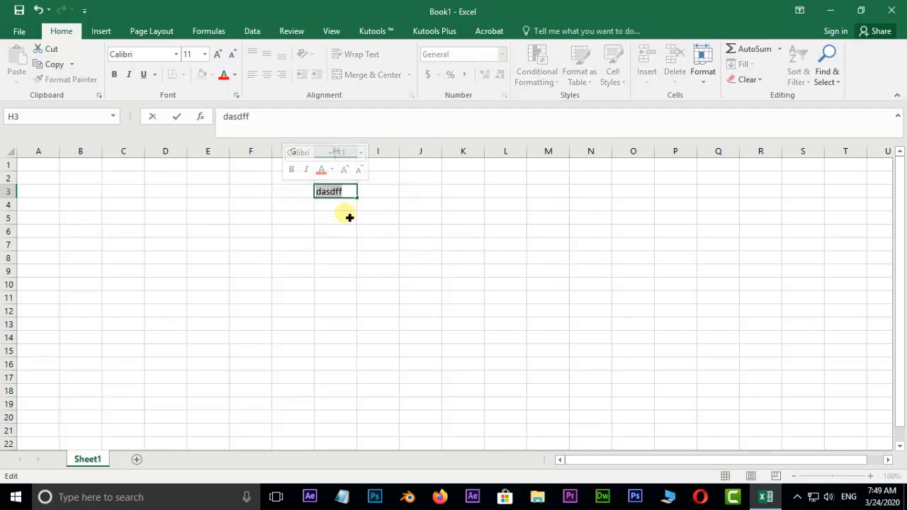
# Step: Fill J2:J12 with the series 7, 14 … 77, then add a new Sheet2
pyautogui.press('Escape')
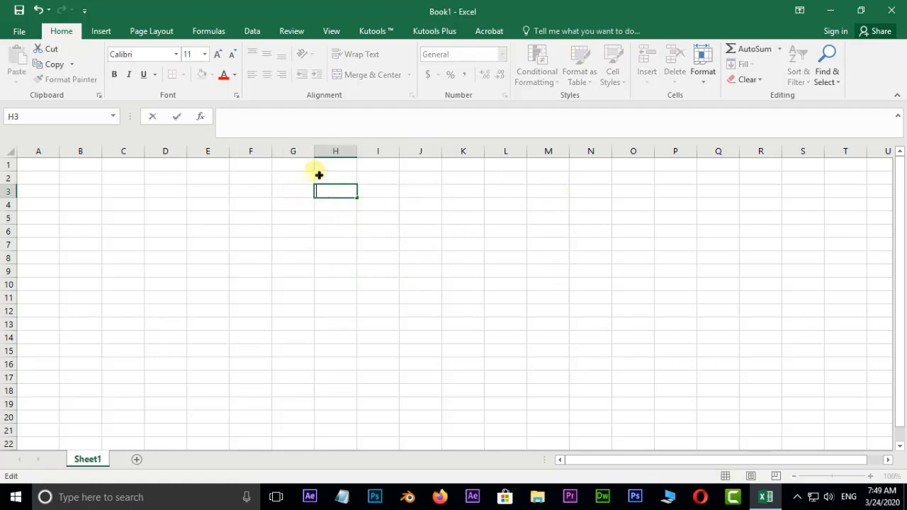
pyautogui.click(412, 181)
pyautogui.write('7')
pyautogui.press('Return')
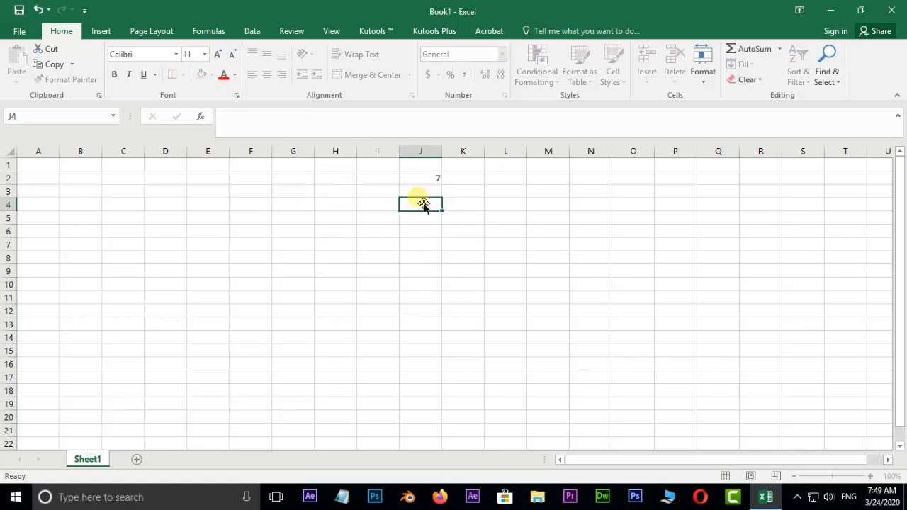
pyautogui.write('14')
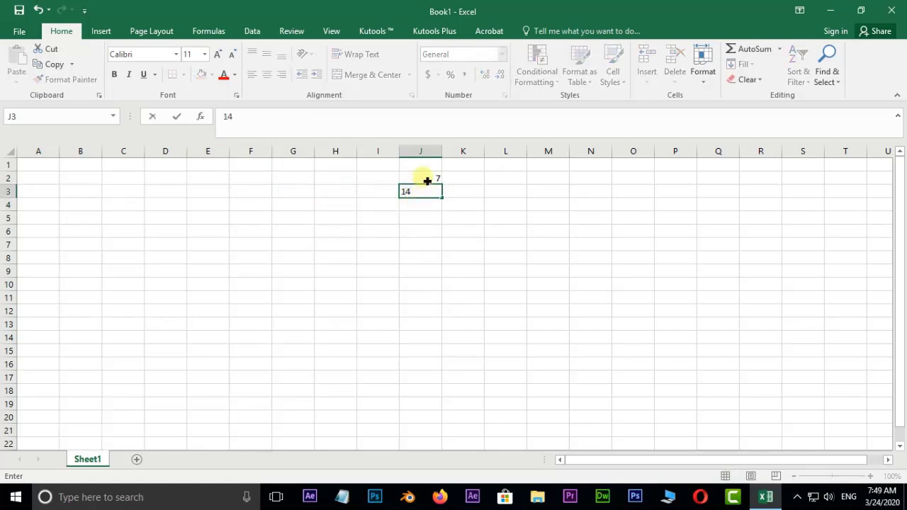
pyautogui.moveTo(427, 181); pyautogui.dragTo(457, 311)
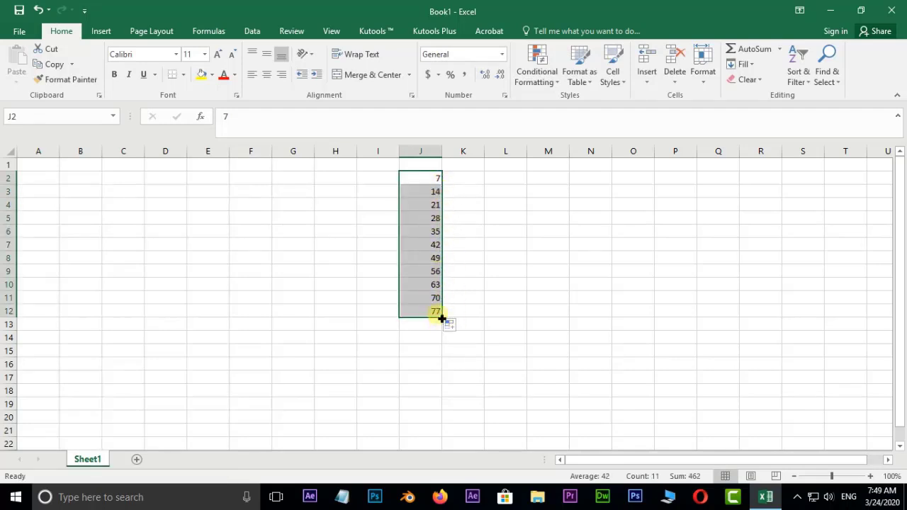
pyautogui.click(137, 461)
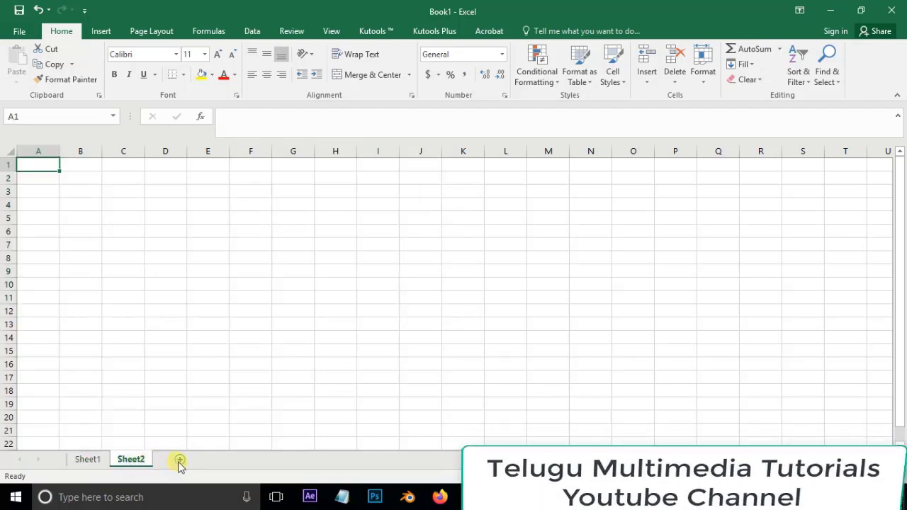
# Step: Move the Sheet2 tab so it sits before Sheet1
pyautogui.rightClick(133, 461)
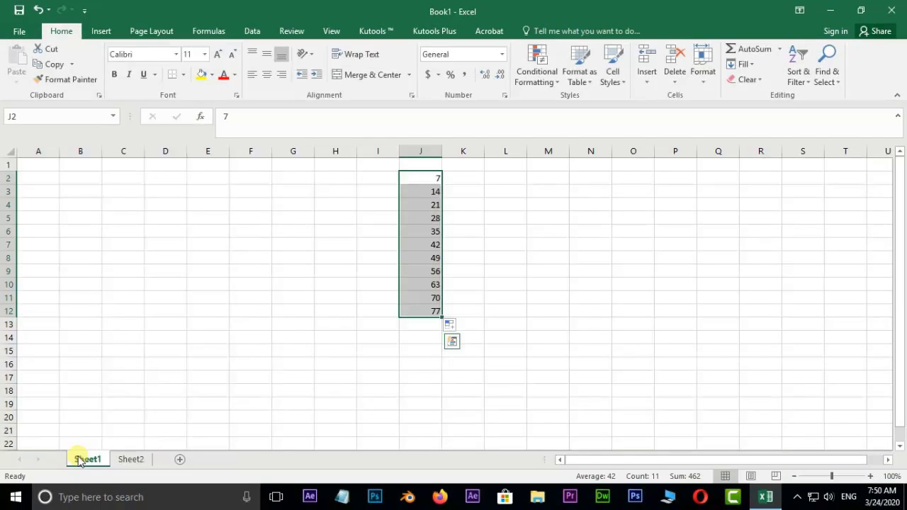
pyautogui.click(135, 464)
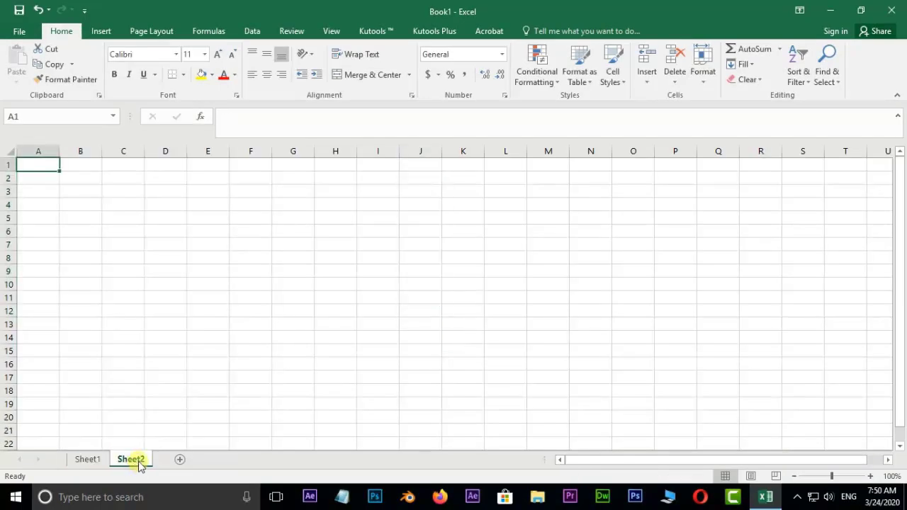
pyautogui.moveTo(72, 462); pyautogui.dragTo(72, 461)
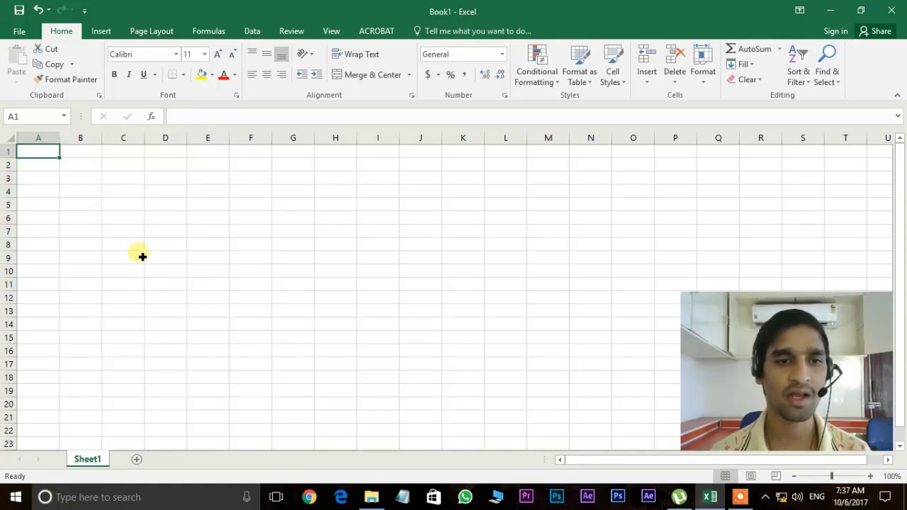
# Step: Enter a short entry in cell A1, committing with Ctrl+Enter
pyautogui.click(137, 235)
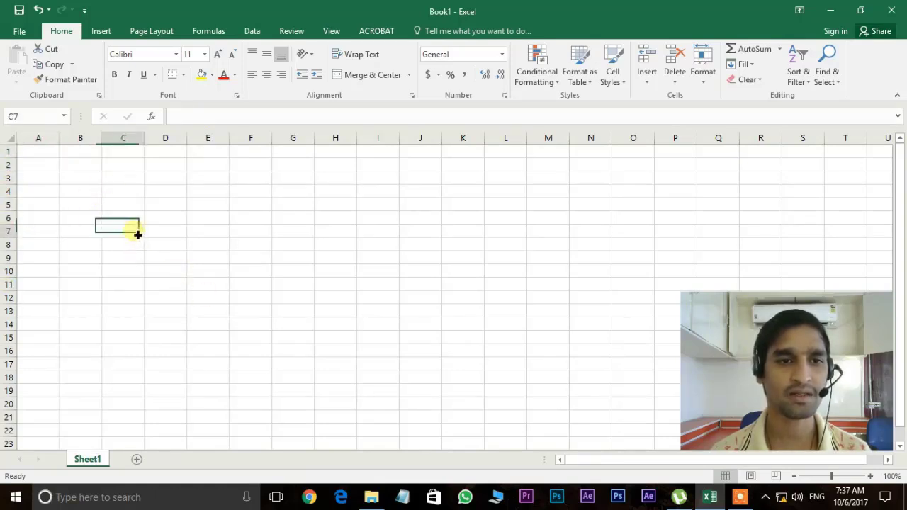
pyautogui.click(31, 154)
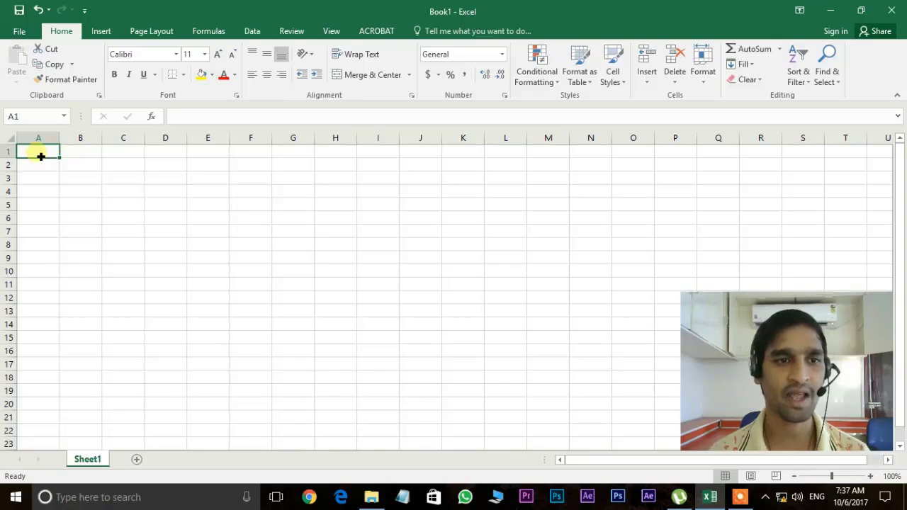
pyautogui.write('p')
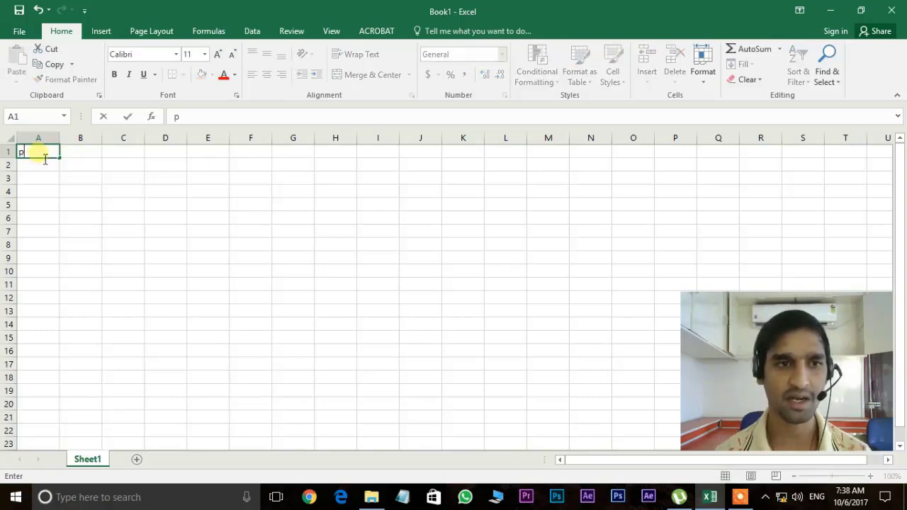
pyautogui.hotkey('ctrl', 'Return')
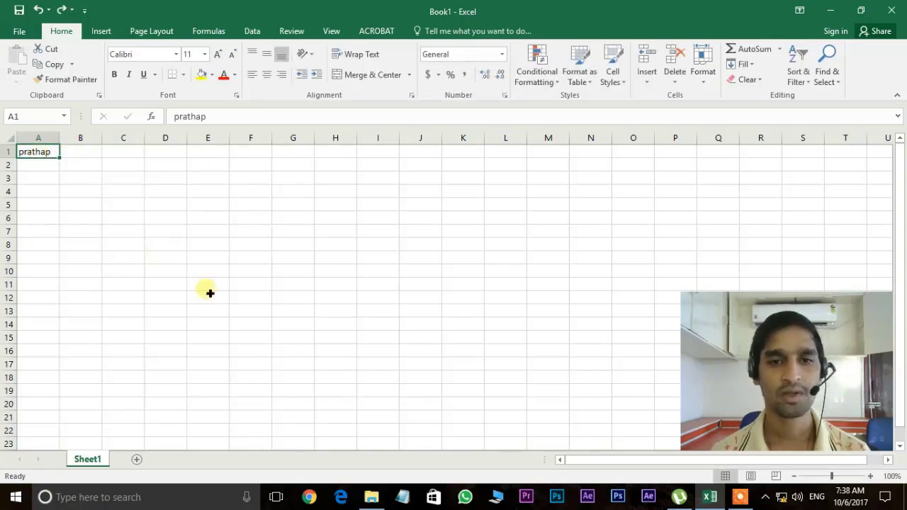
# Step: Type practice text 'dfs', 'dfsa' and 'dfds' into J13, G6 and D6, then undo
pyautogui.click(425, 314)
pyautogui.write('dfs')
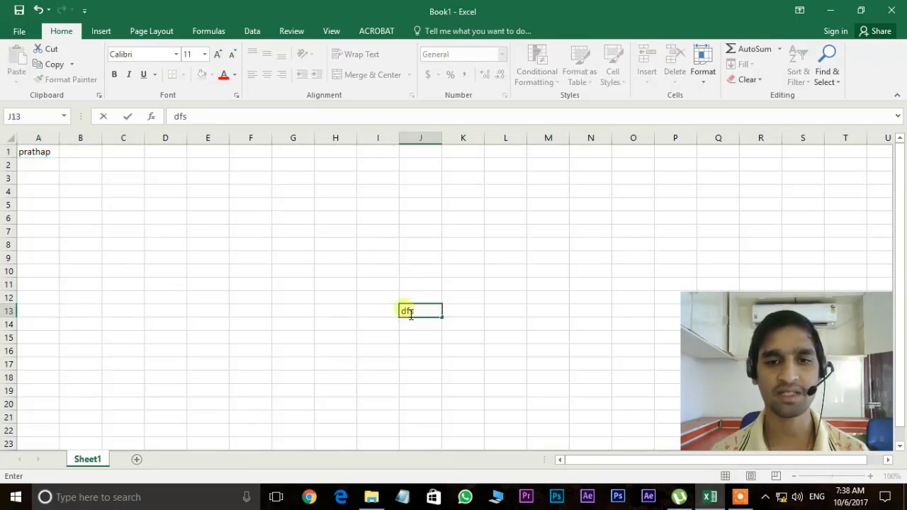
pyautogui.click(310, 217)
pyautogui.write('dfsa')
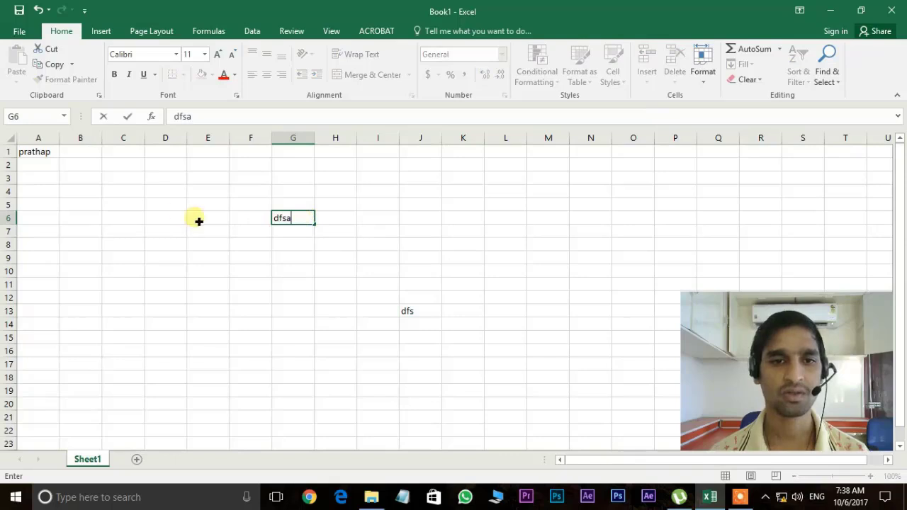
pyautogui.click(174, 217)
pyautogui.write('dfds')
pyautogui.click(183, 245)
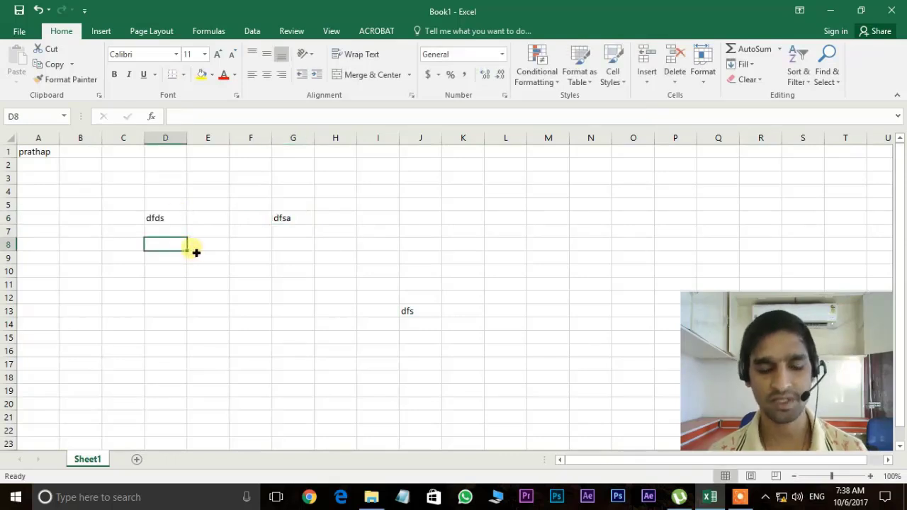
pyautogui.hotkey('ctrl', 'z')
pyautogui.hotkey('ctrl', 'z')
pyautogui.hotkey('ctrl', 'z')
pyautogui.hotkey('ctrl', 'z')
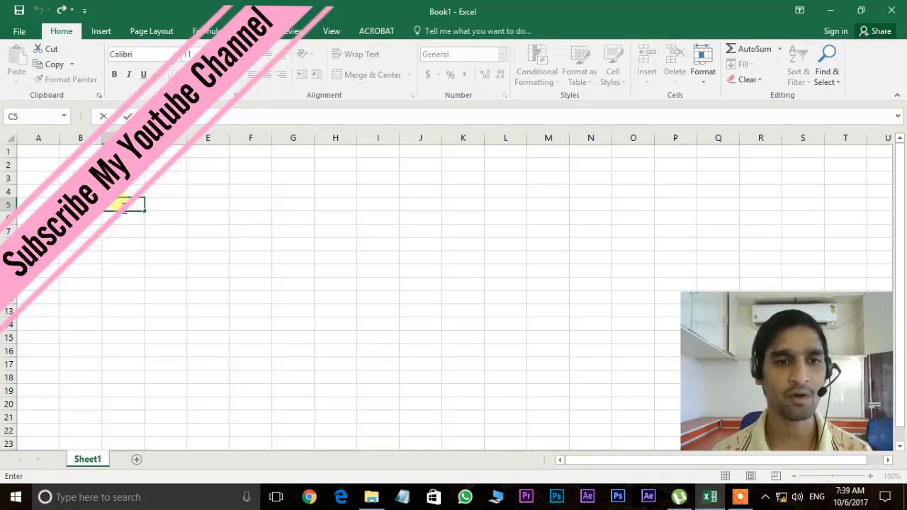
# Step: Enter the person's full name in C5 and reselect that cell
pyautogui.write('prathap varma')
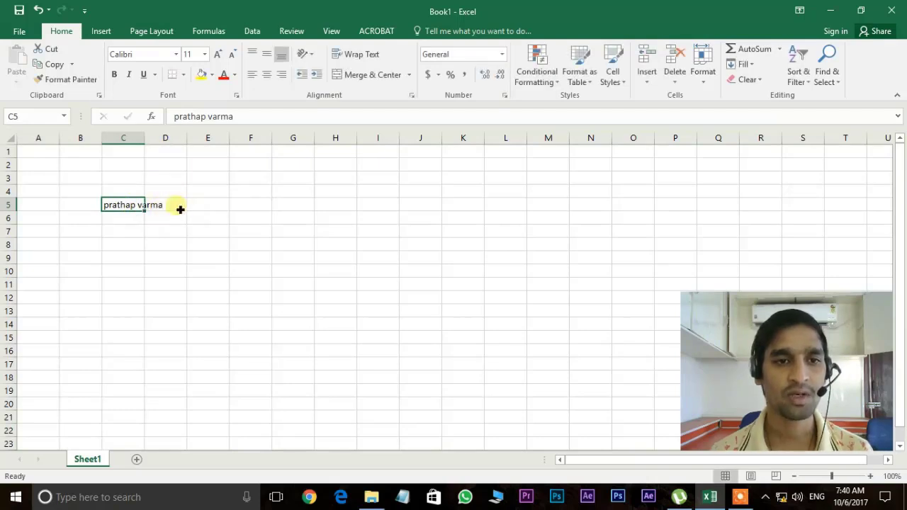
pyautogui.click(174, 206)
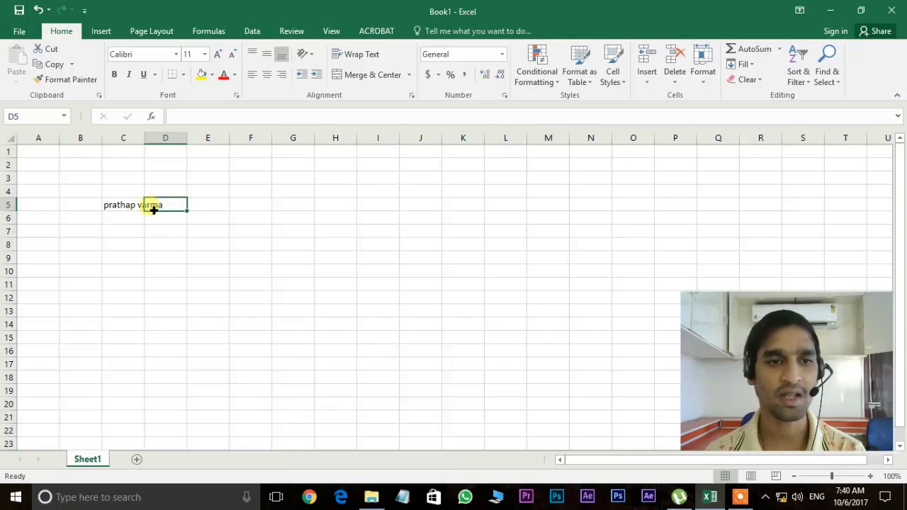
pyautogui.click(131, 209)
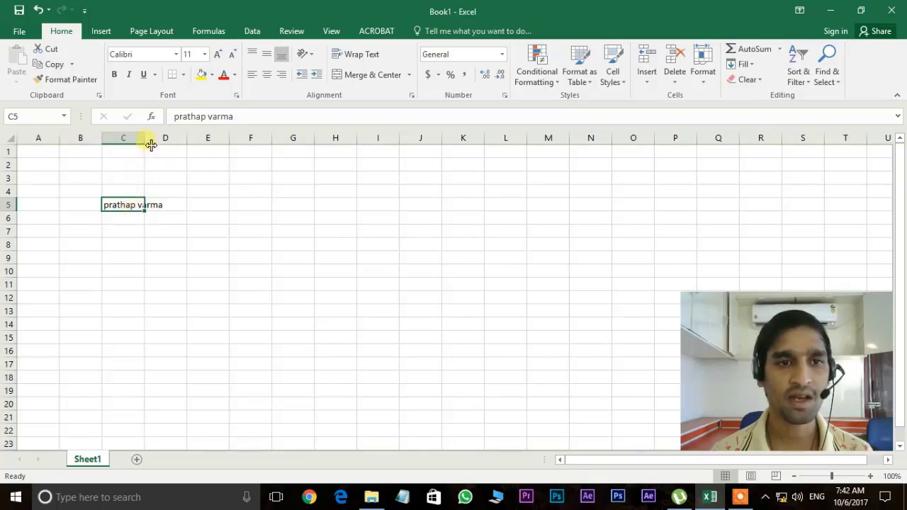
# Step: Widen column C to 13.29, then enter a first name in G7 and a surname in D12
pyautogui.moveTo(151, 144)
pyautogui.mouseDown()
pyautogui.moveTo(173, 145)
pyautogui.moveTo(164, 145)
pyautogui.mouseUp()
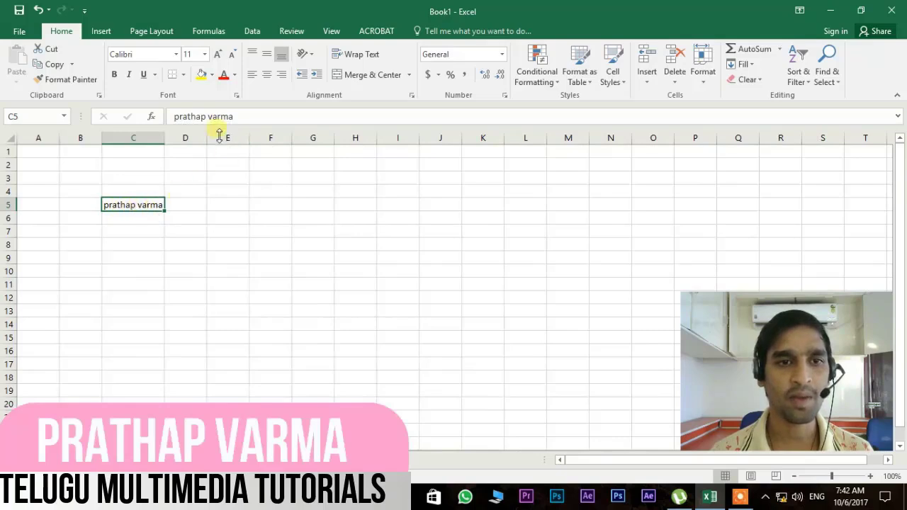
pyautogui.click(329, 233)
pyautogui.write('krishna')
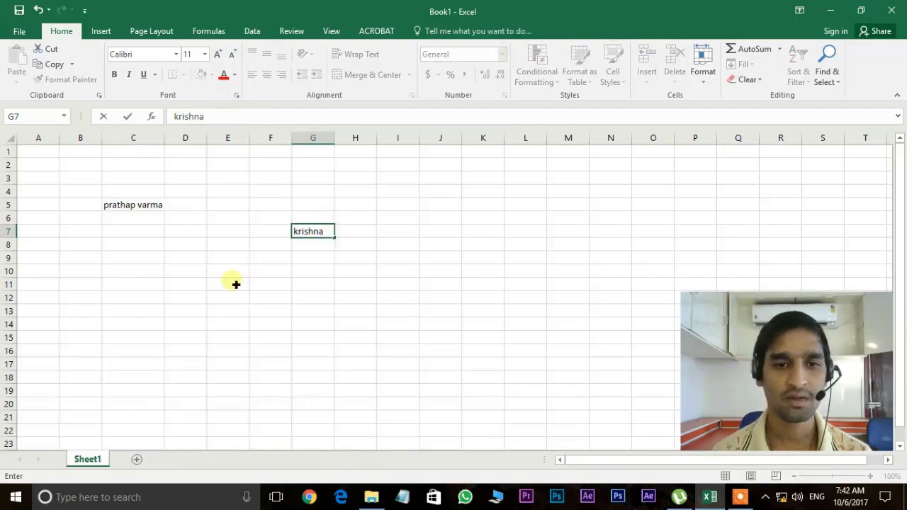
pyautogui.click(199, 306)
pyautogui.write('varma')
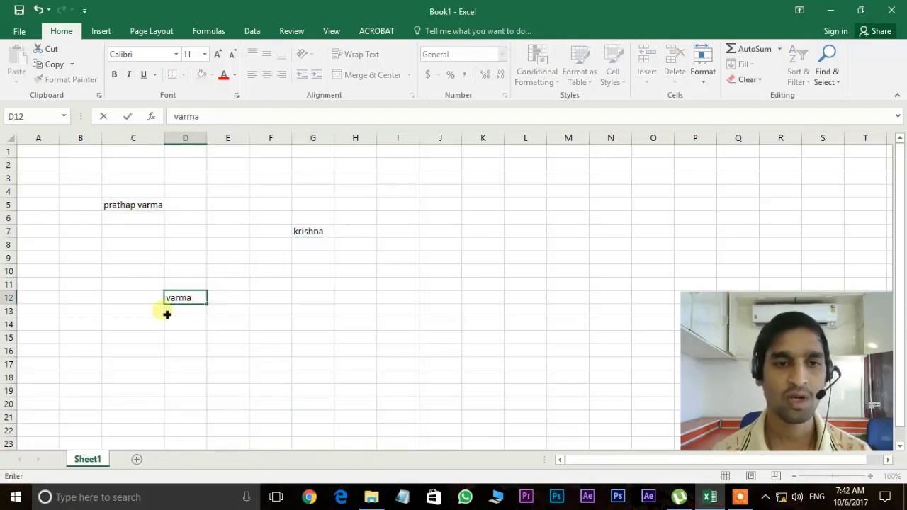
pyautogui.click(140, 207)
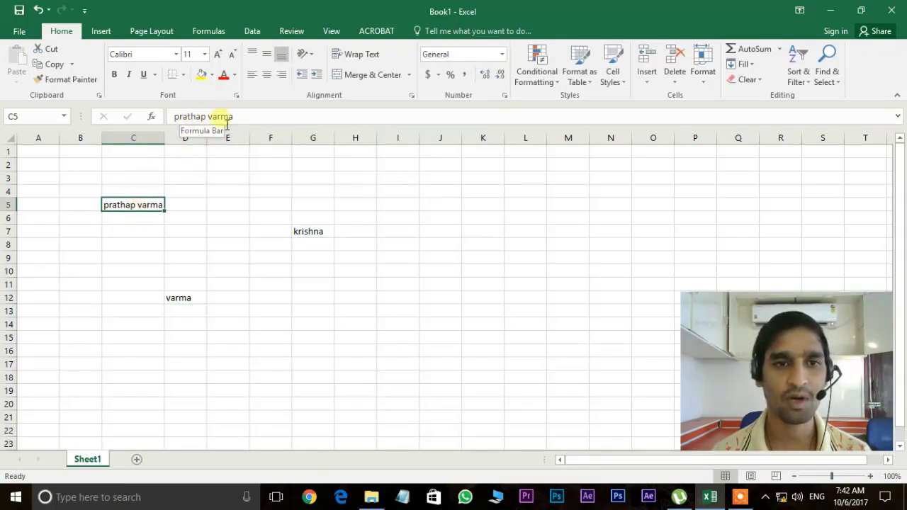
# Step: Select the entries in G7, D12 and C5 in turn
pyautogui.click(305, 233)
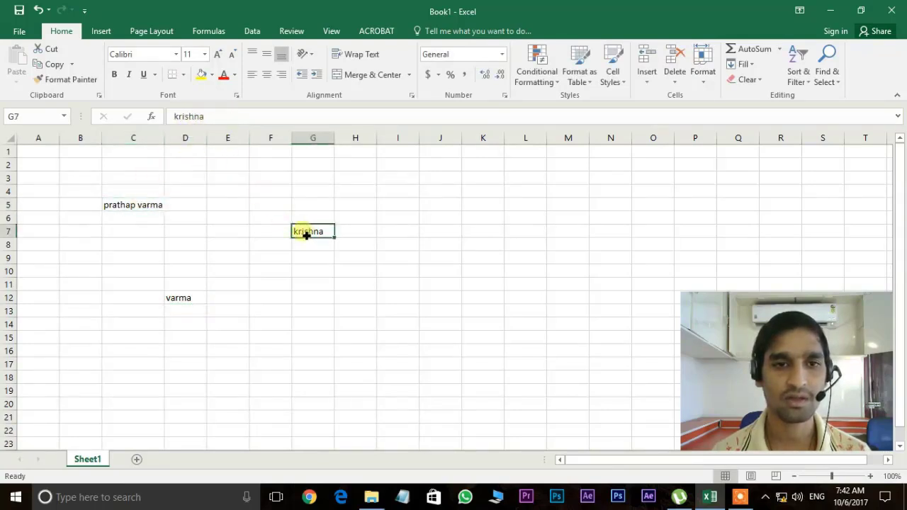
pyautogui.click(190, 298)
pyautogui.click(124, 204)
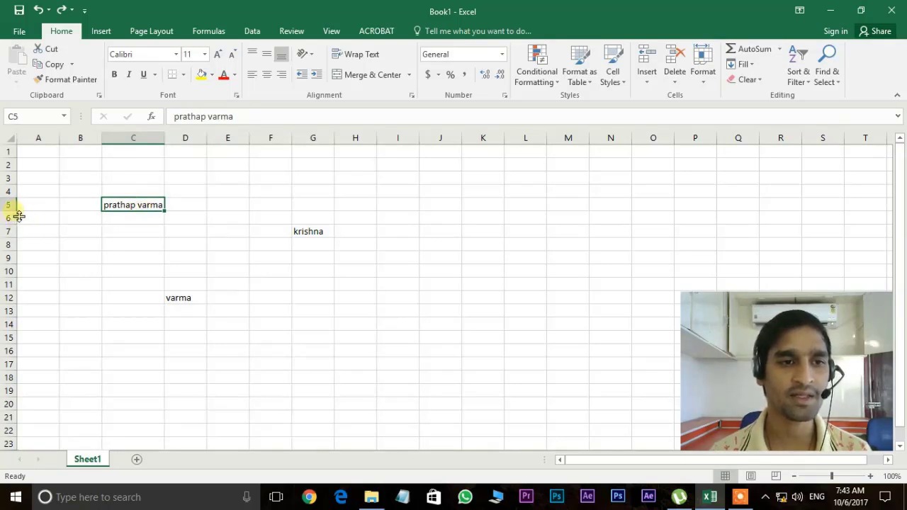
pyautogui.moveTo(19, 216)
pyautogui.mouseDown()
pyautogui.moveTo(12, 210)
pyautogui.moveTo(16, 232)
pyautogui.mouseUp()
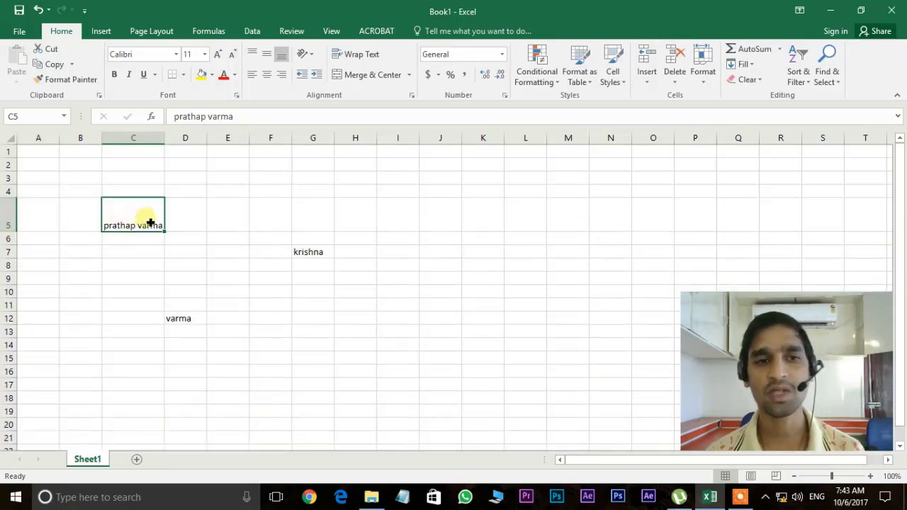
pyautogui.hotkey('ctrl', 'z')
pyautogui.hotkey('ctrl', 'z')
pyautogui.hotkey('ctrl', 'z')
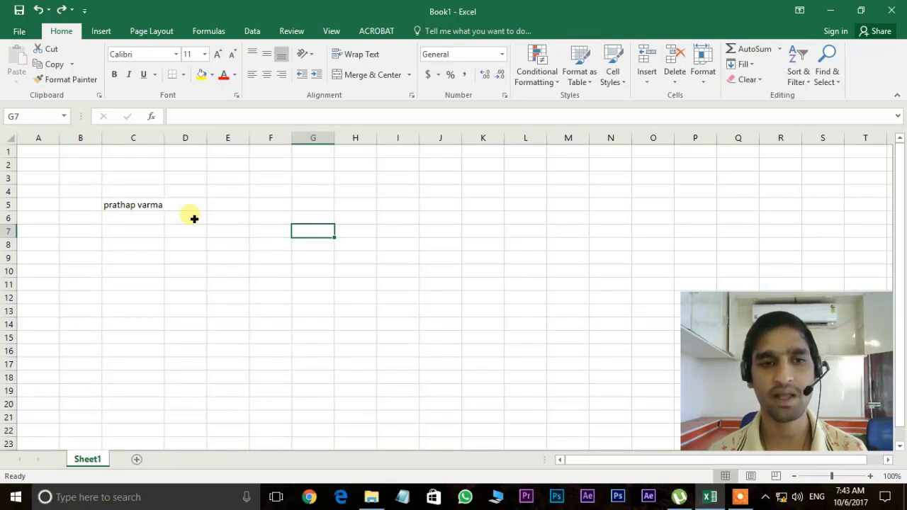
pyautogui.hotkey('ctrl', 'y')
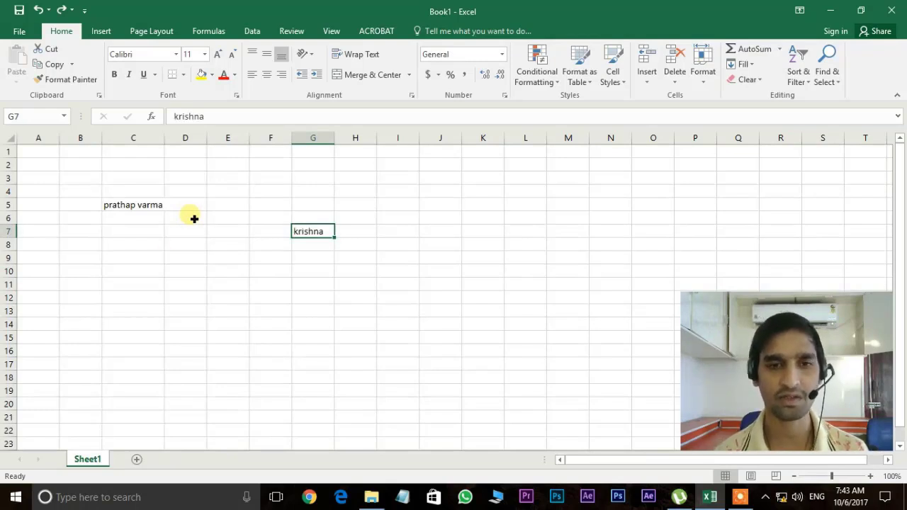
pyautogui.hotkey('ctrl', 'y')
pyautogui.click(128, 211)
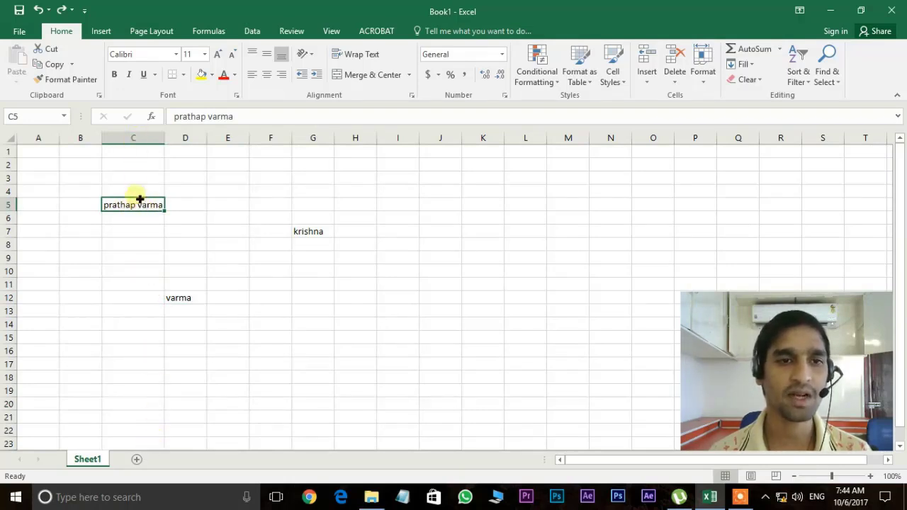
# Step: Select column C, row 7, then columns C–D, and confirm the 454 SUM in L17
pyautogui.click(144, 142)
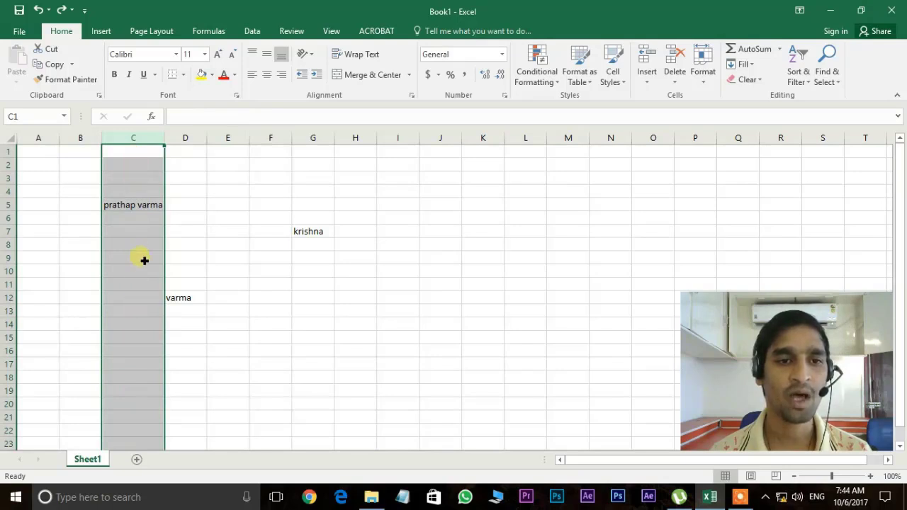
pyautogui.click(10, 231)
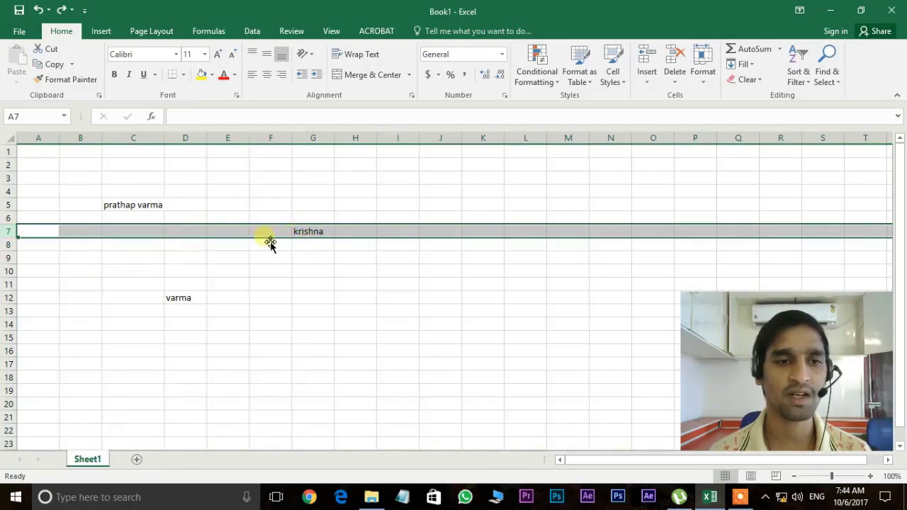
pyautogui.click(147, 142)
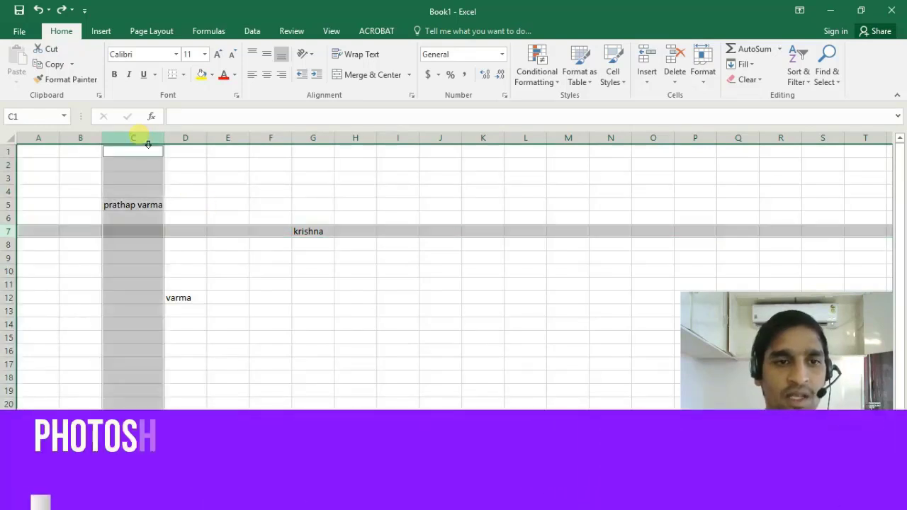
pyautogui.keyDown('ctrl'); pyautogui.click(193, 139); pyautogui.keyUp('ctrl')
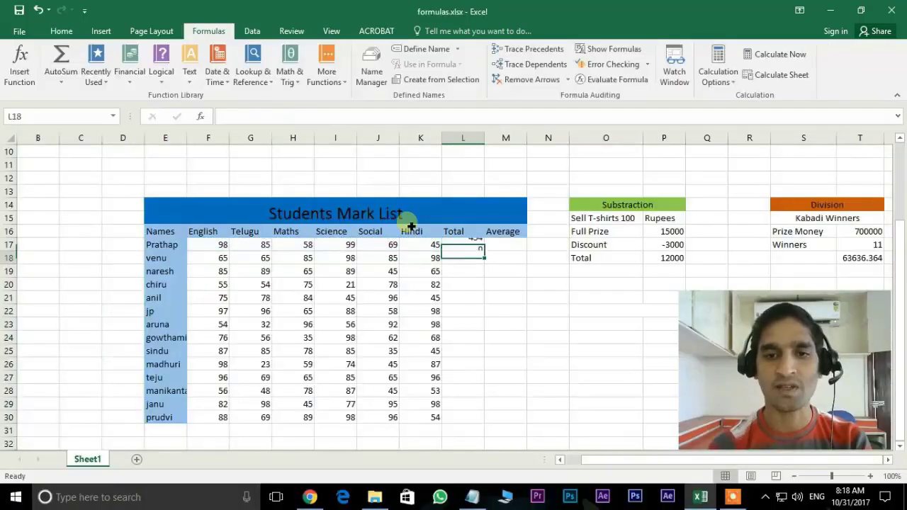
pyautogui.press('Return')
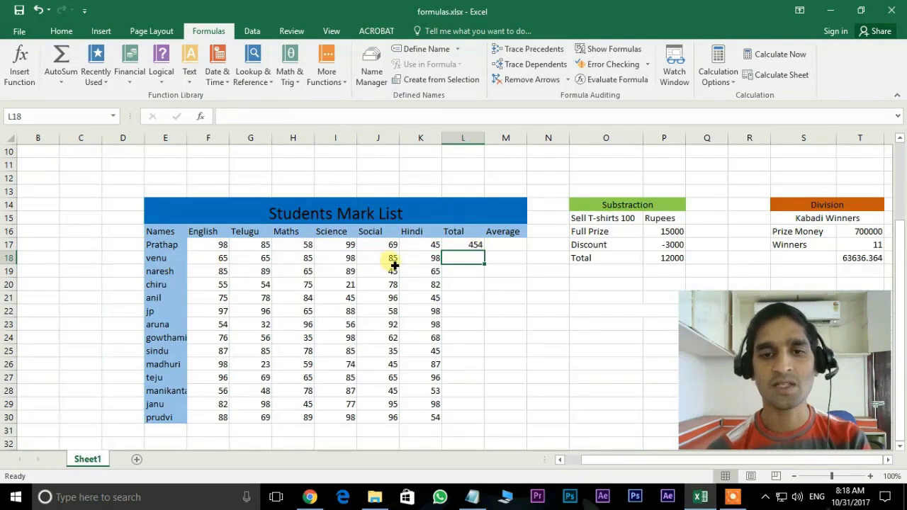
# Step: Fill the total formula from L17 down to L30 for every student
pyautogui.click(474, 248)
pyautogui.moveTo(485, 252)
pyautogui.mouseDown()
pyautogui.moveTo(490, 413)
pyautogui.moveTo(488, 254)
pyautogui.mouseUp()
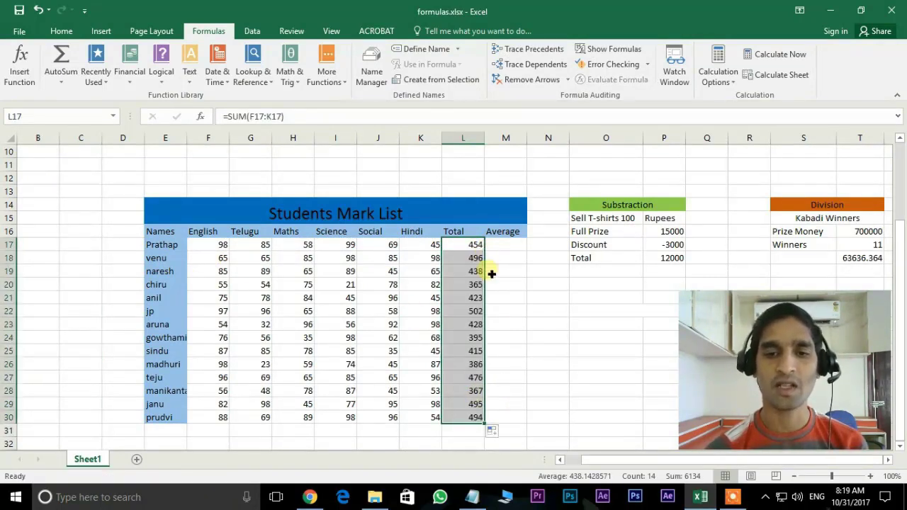
pyautogui.click(67, 84)
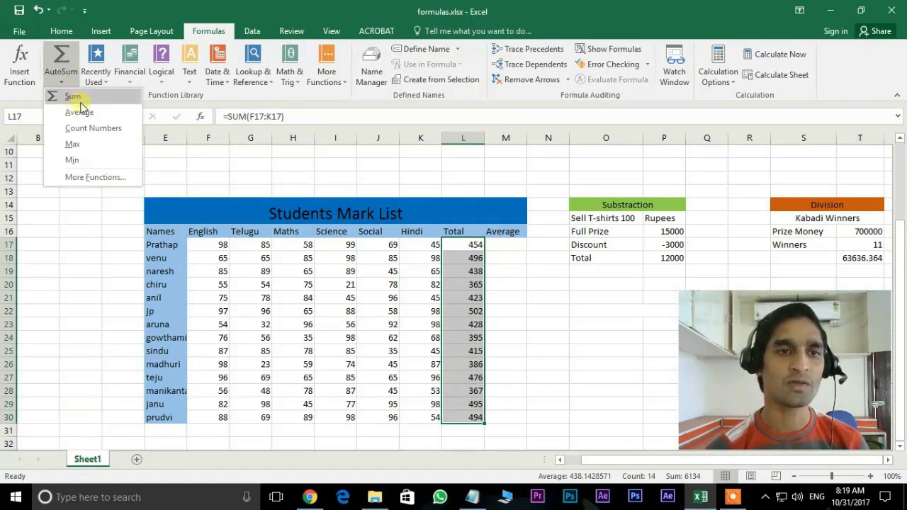
# Step: Enter =AVERAGE(F17:K17) in M17 and fill it down for all students
pyautogui.click(506, 245)
pyautogui.write('=aver')
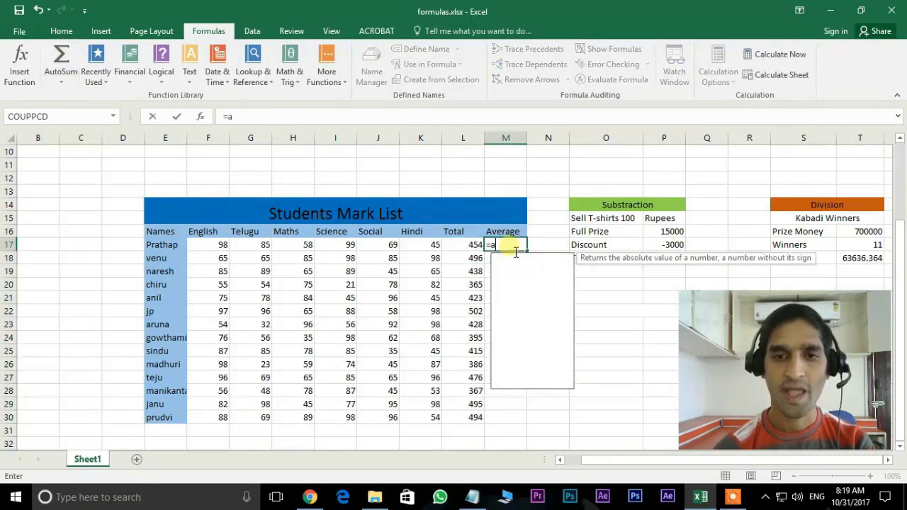
pyautogui.press('Tab')
pyautogui.moveTo(213, 245); pyautogui.dragTo(418, 249)
pyautogui.write(')')
pyautogui.press('Return')
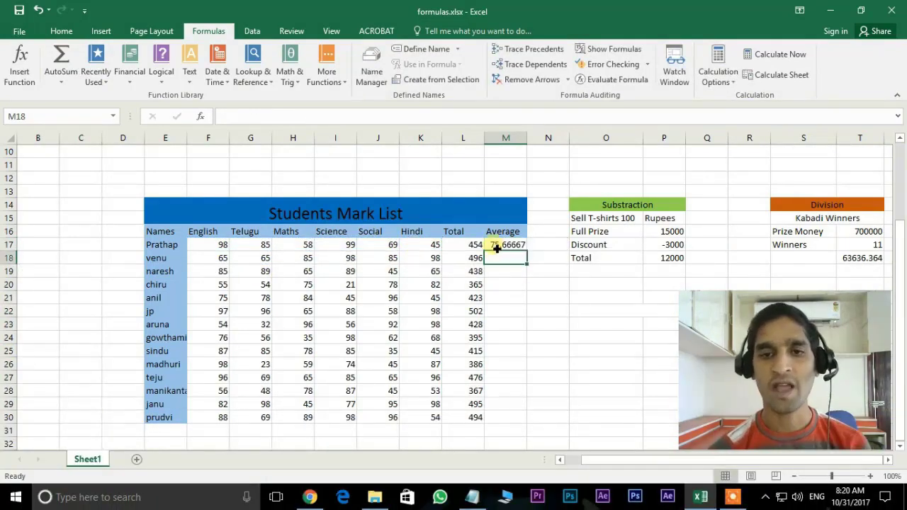
pyautogui.moveTo(529, 425)
pyautogui.mouseDown()
pyautogui.moveTo(540, 265)
pyautogui.moveTo(528, 424)
pyautogui.mouseUp()
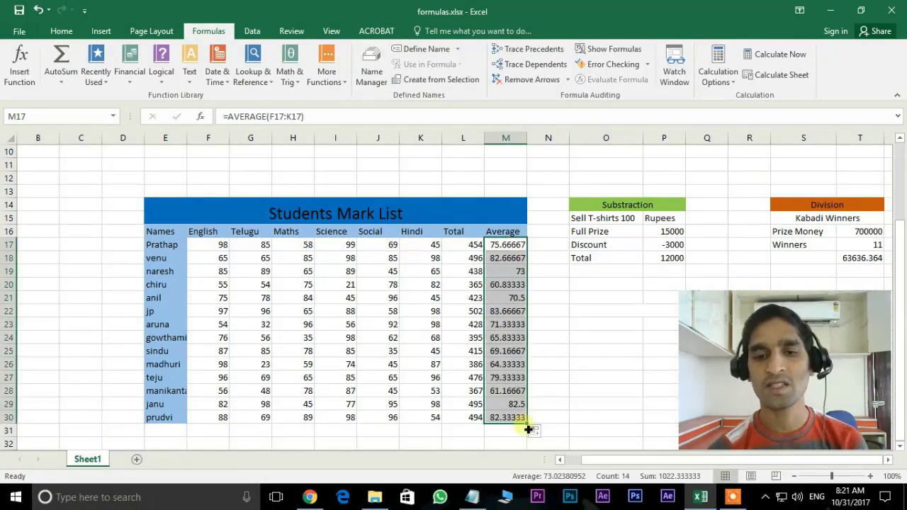
# Step: Put the highest total, 502, in L31 with AutoSum Max
pyautogui.click(61, 82)
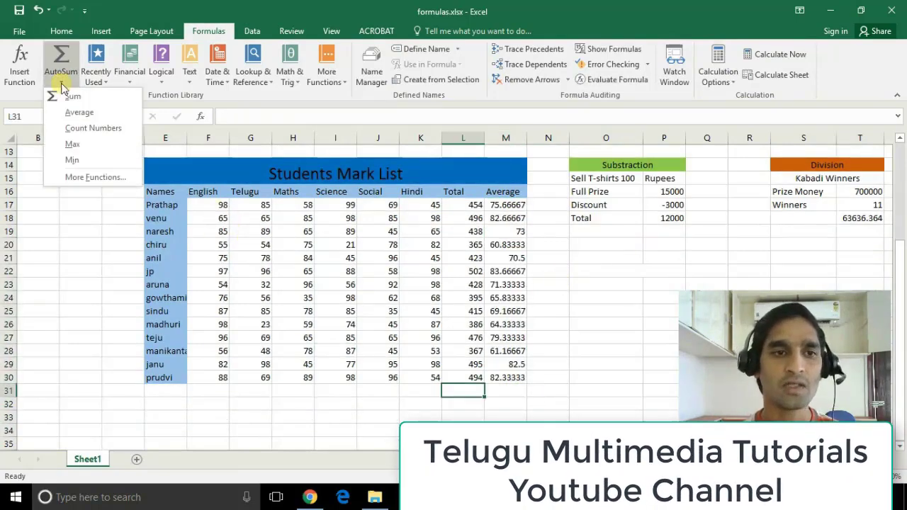
pyautogui.click(71, 144)
pyautogui.press('Return')
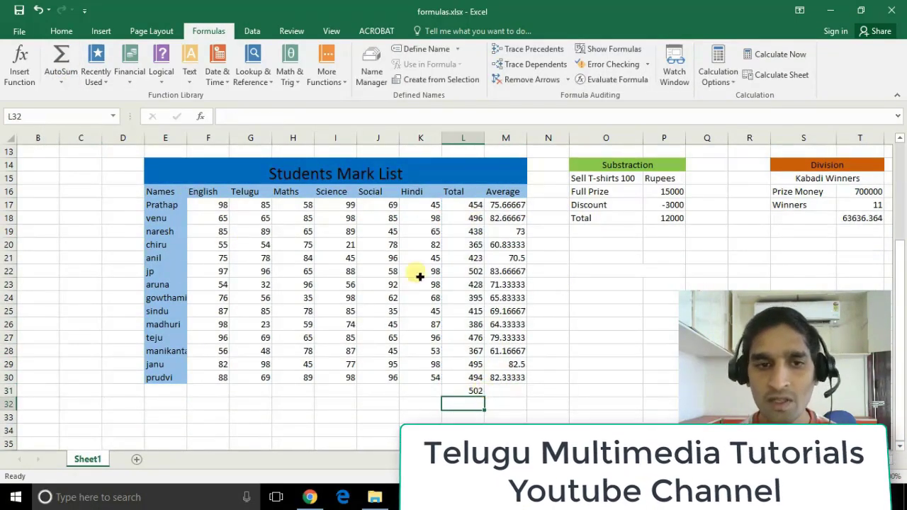